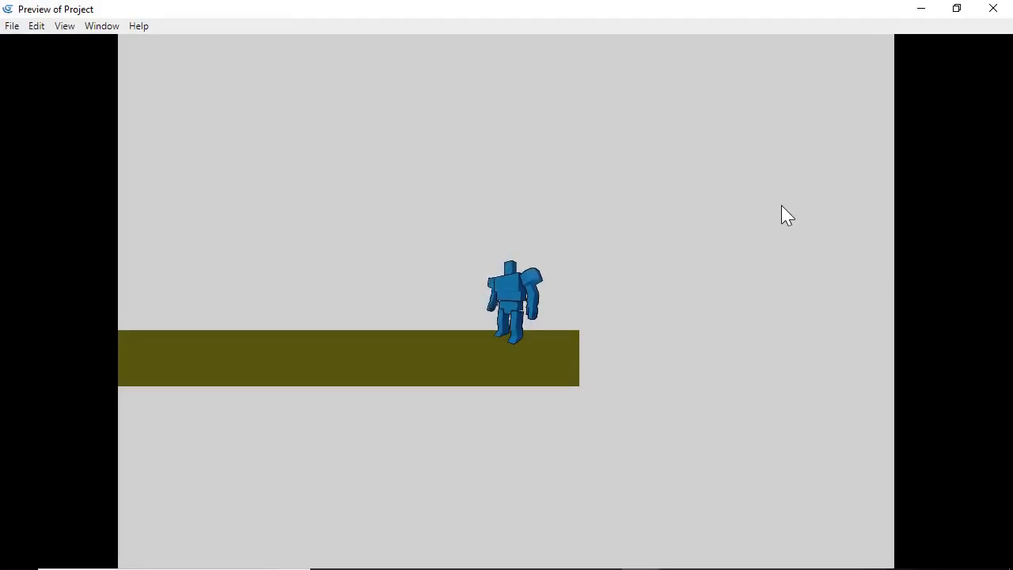
# Step: Walk the player left and right past the orange box, then close the preview
pyautogui.press('Left')
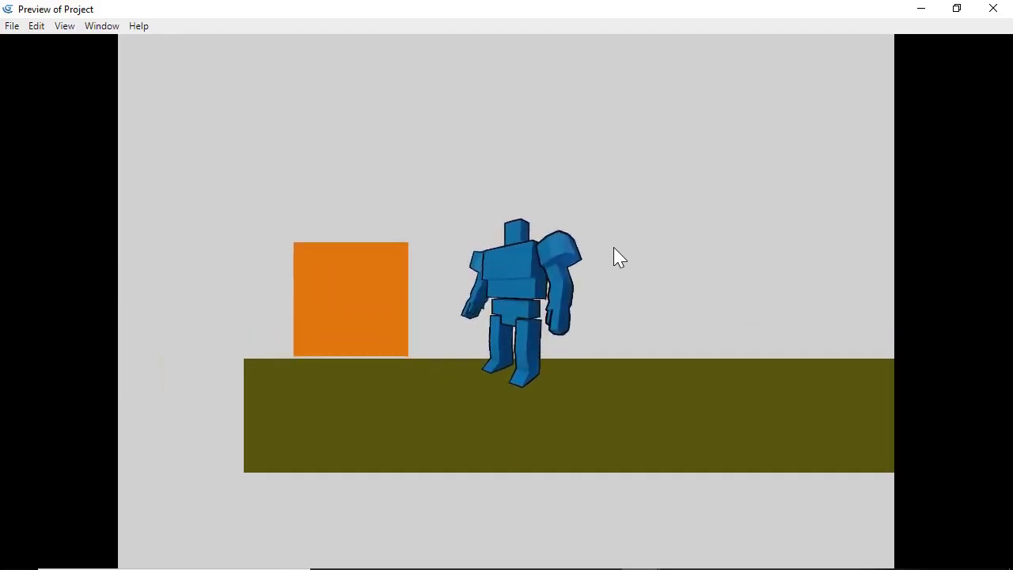
pyautogui.press('Right')
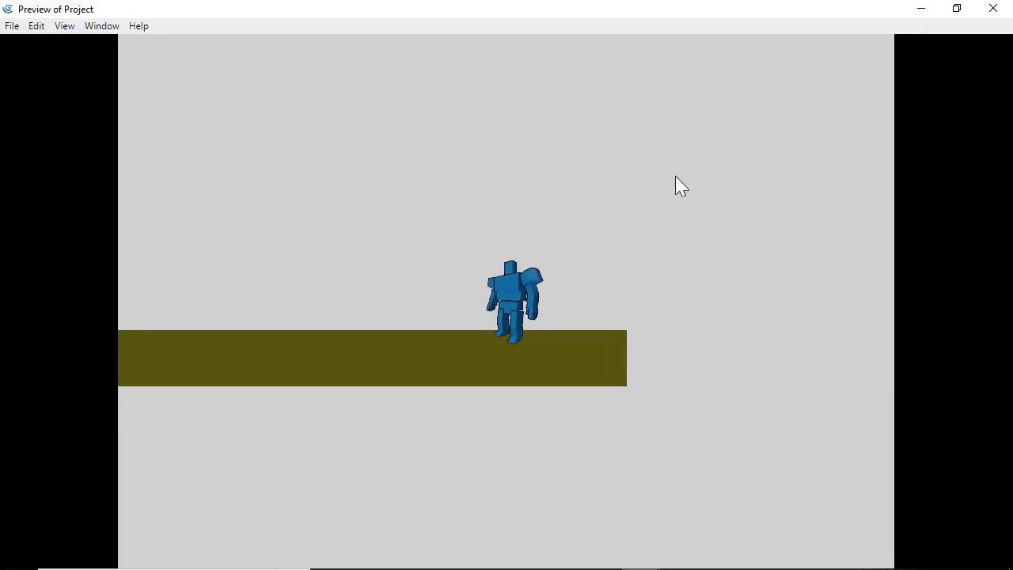
pyautogui.click(995, 12)
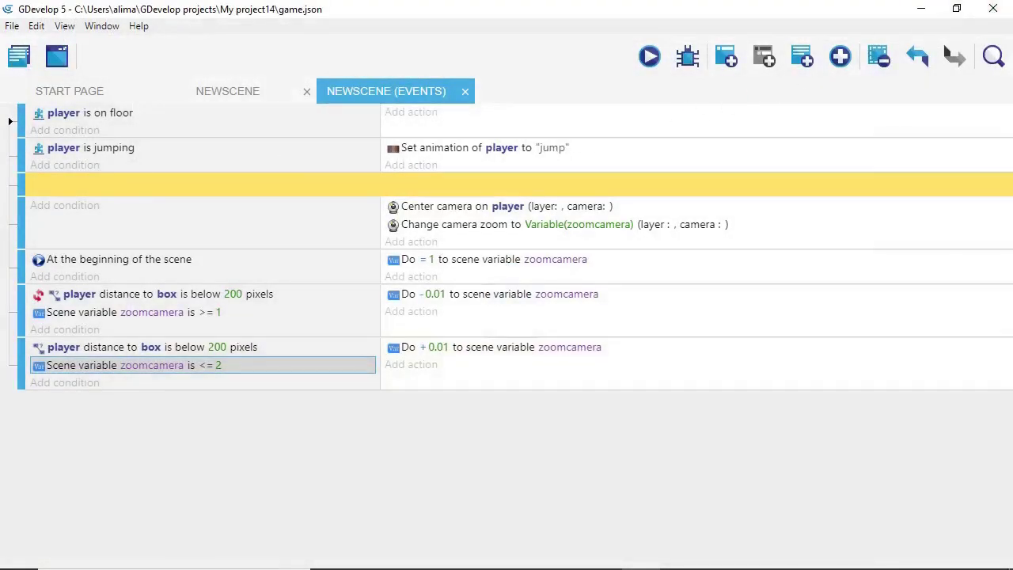
# Step: Switch from the event sheet to the NEWSCENE layout with the player and ground
pyautogui.hotkey('ctrl', 'shift', 'Tab')
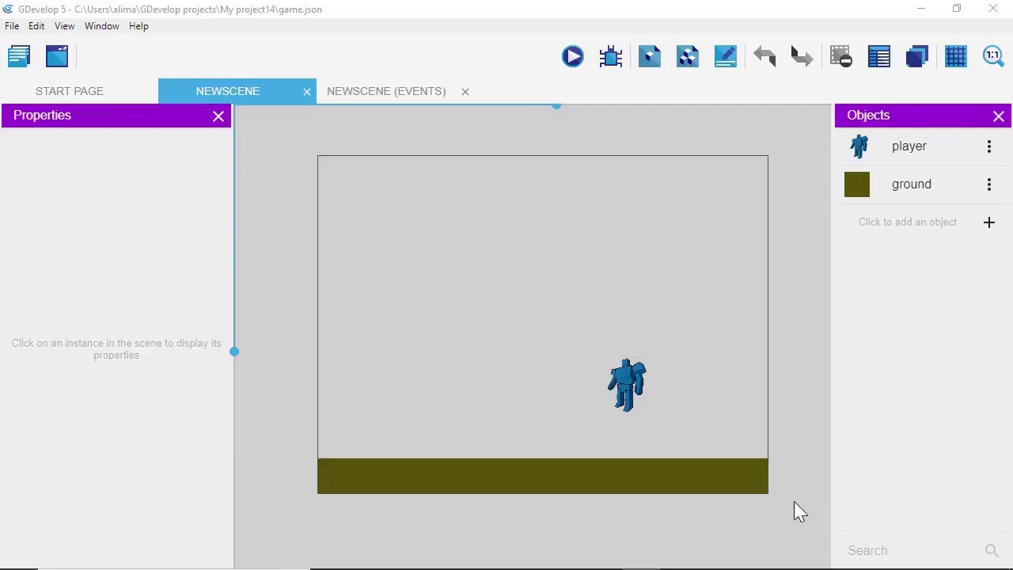
# Step: Add a Sprite object named 'box' with an empty Animation #0 and edit its frame in Piskel
pyautogui.click(989, 226)
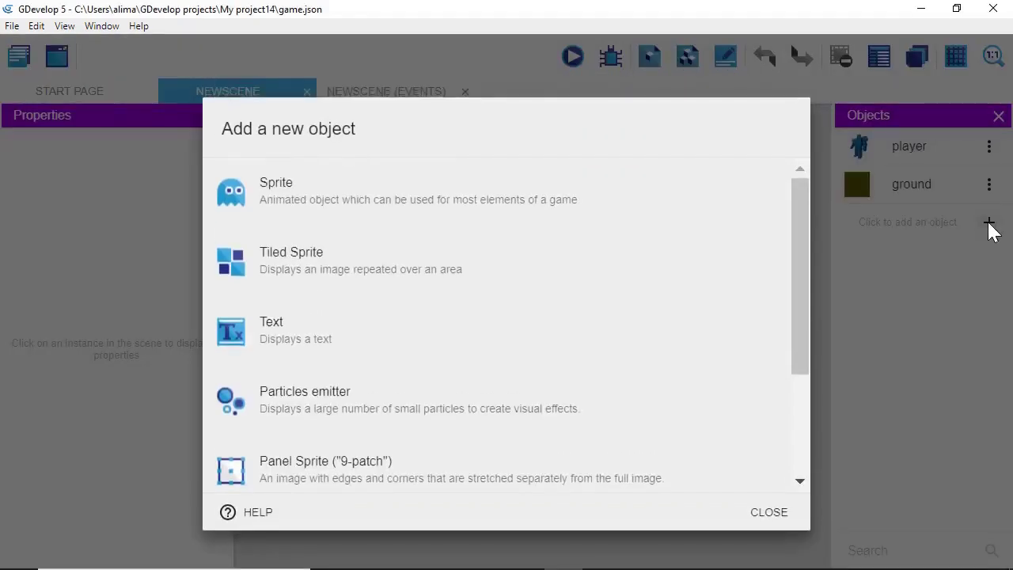
pyautogui.click(674, 194)
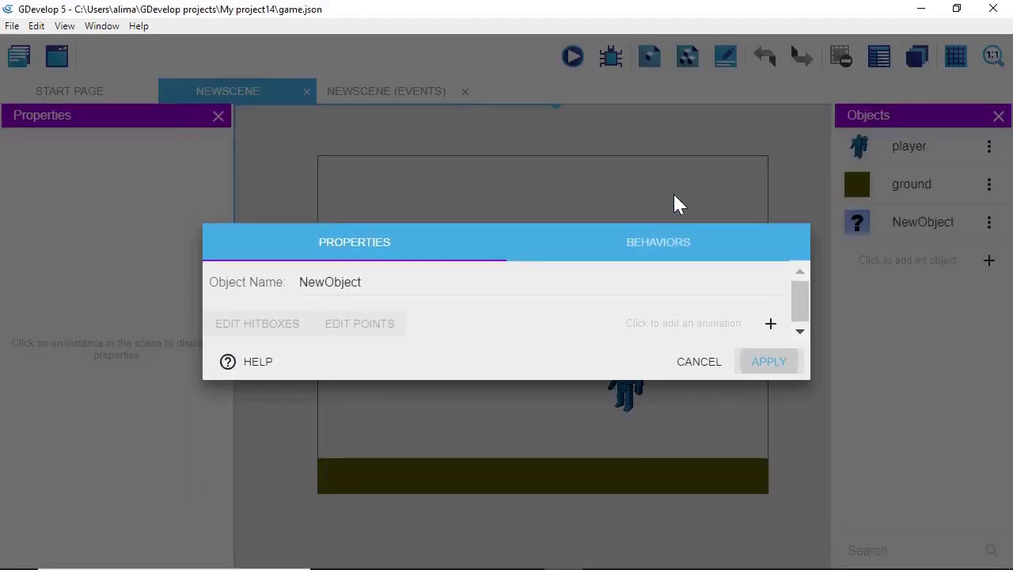
pyautogui.click(260, 281)
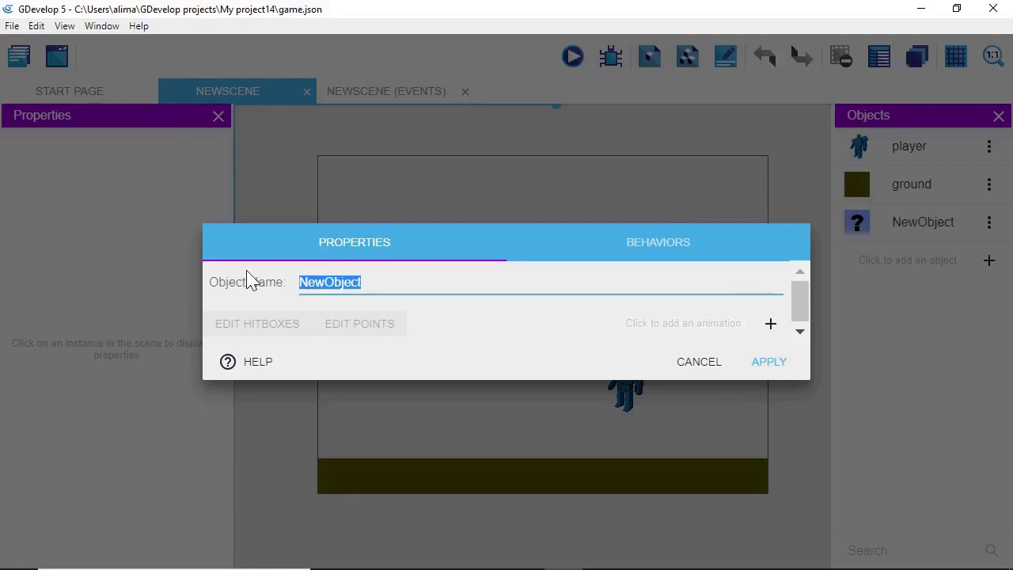
pyautogui.press('BackSpace')
pyautogui.write('bo')
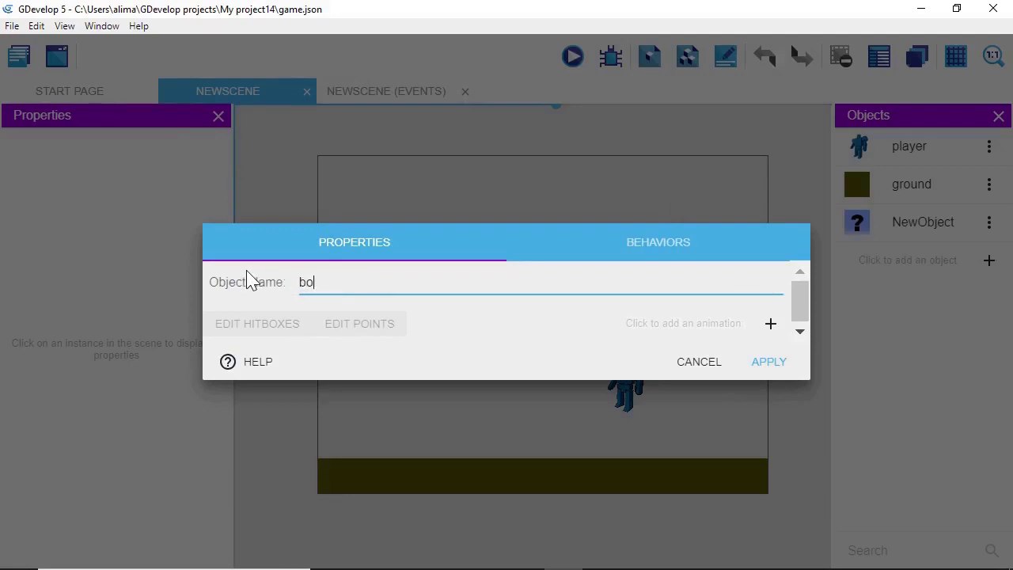
pyautogui.write('x')
pyautogui.click(770, 325)
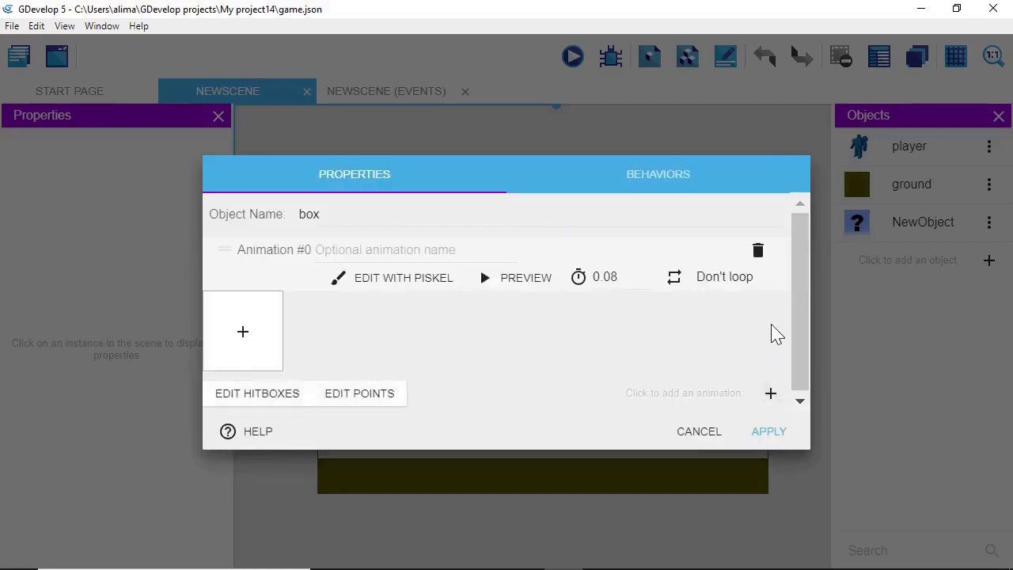
pyautogui.click(374, 286)
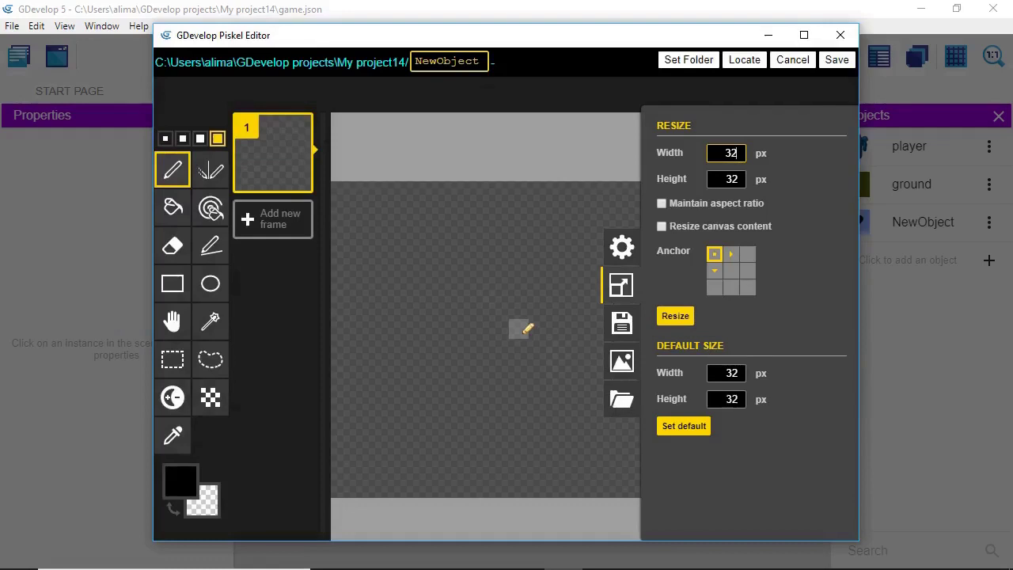
# Step: Pick a bright orange colour and flood-fill the whole 32×32 canvas with it
pyautogui.click(178, 484)
pyautogui.click(331, 330)
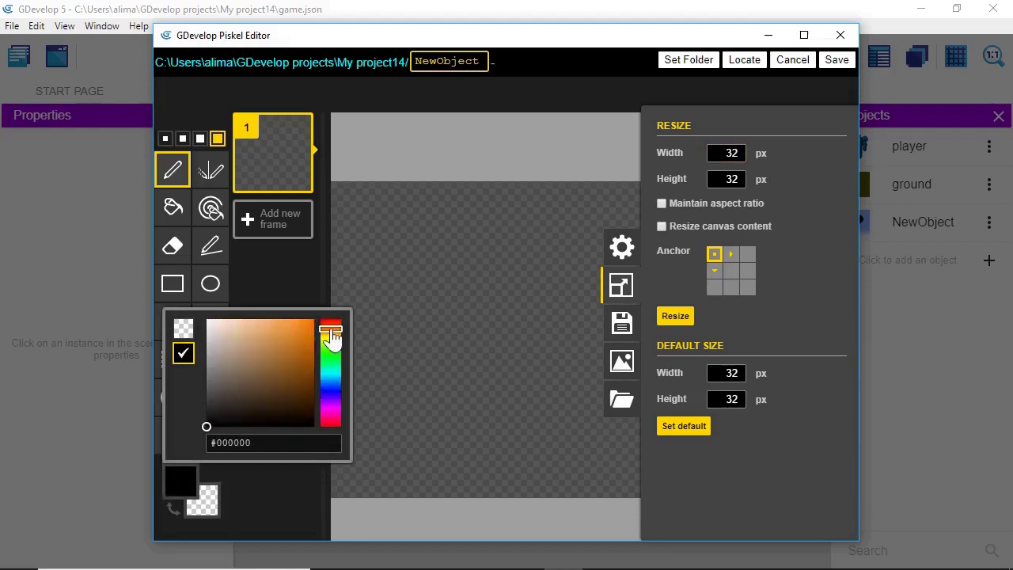
pyautogui.click(305, 331)
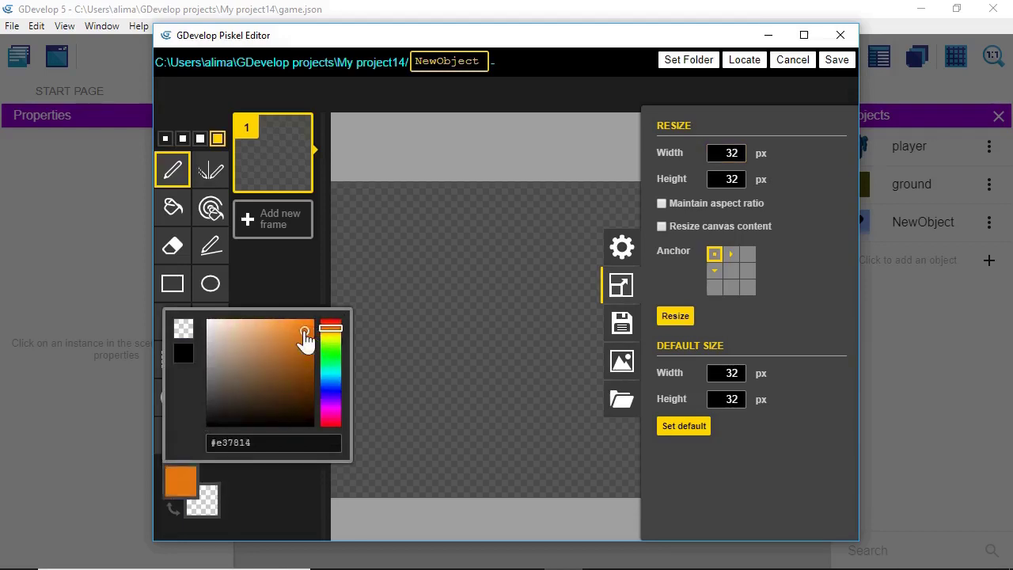
pyautogui.moveTo(305, 331); pyautogui.dragTo(306, 332)
pyautogui.click(171, 209)
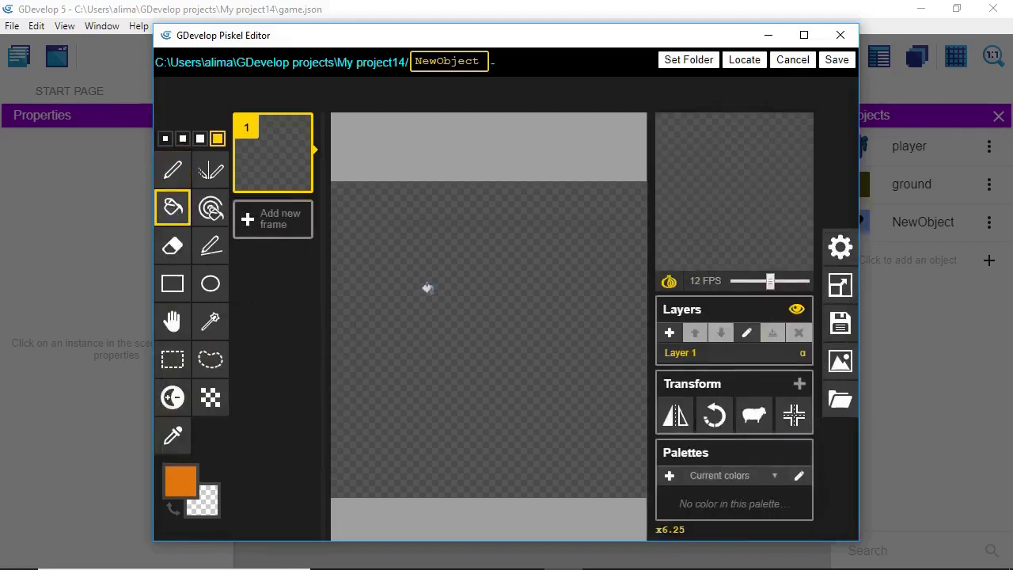
pyautogui.click(425, 287)
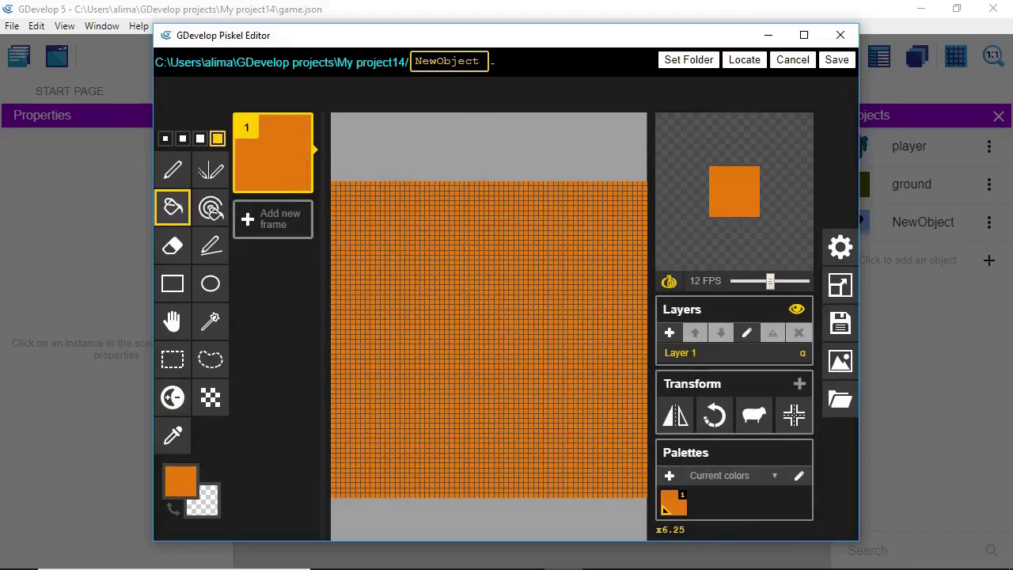
# Step: Rename the image to 'box' and save it back to the sprite
pyautogui.moveTo(430, 61); pyautogui.dragTo(480, 61)
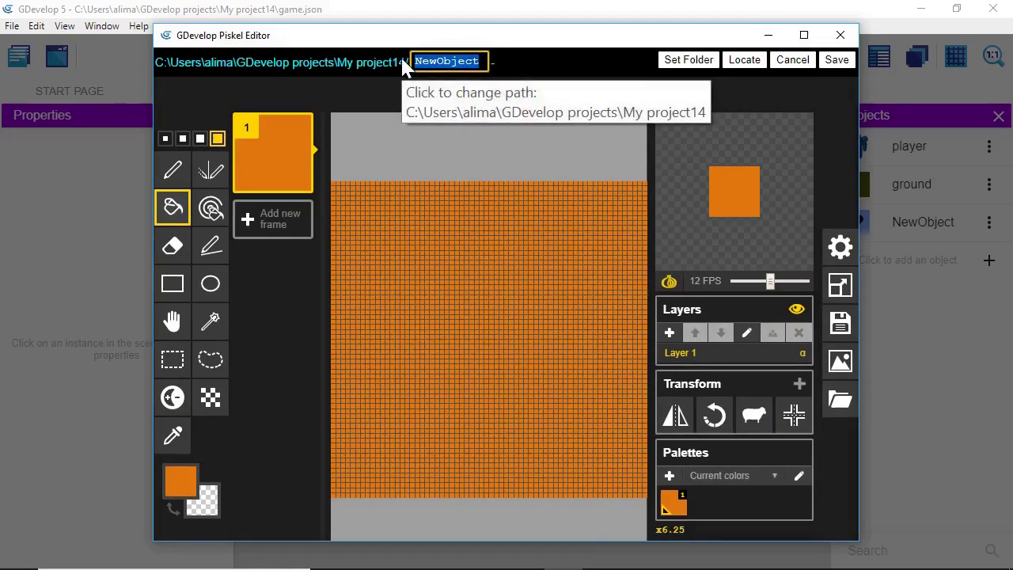
pyautogui.press('BackSpace')
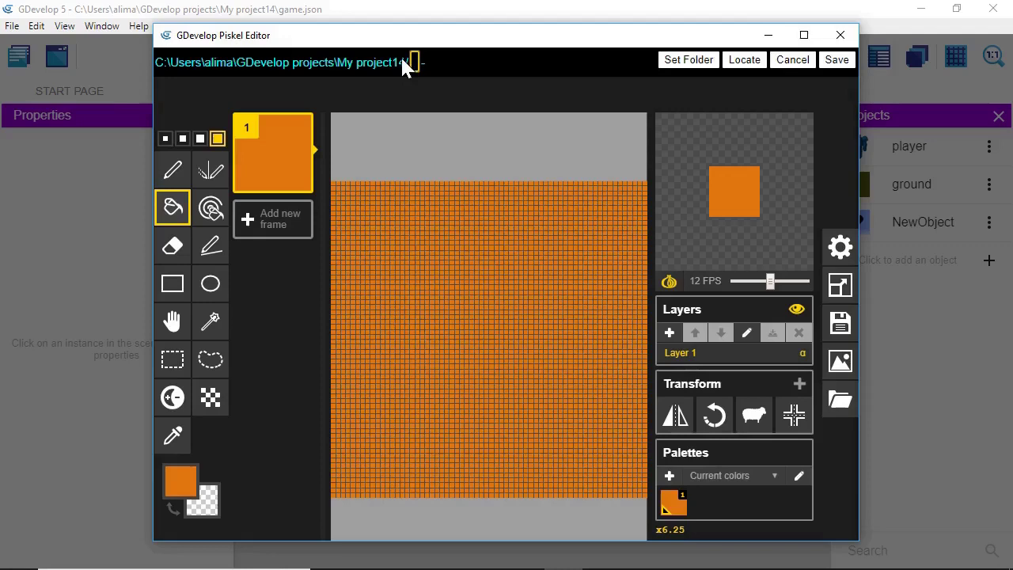
pyautogui.write('box')
pyautogui.click(833, 64)
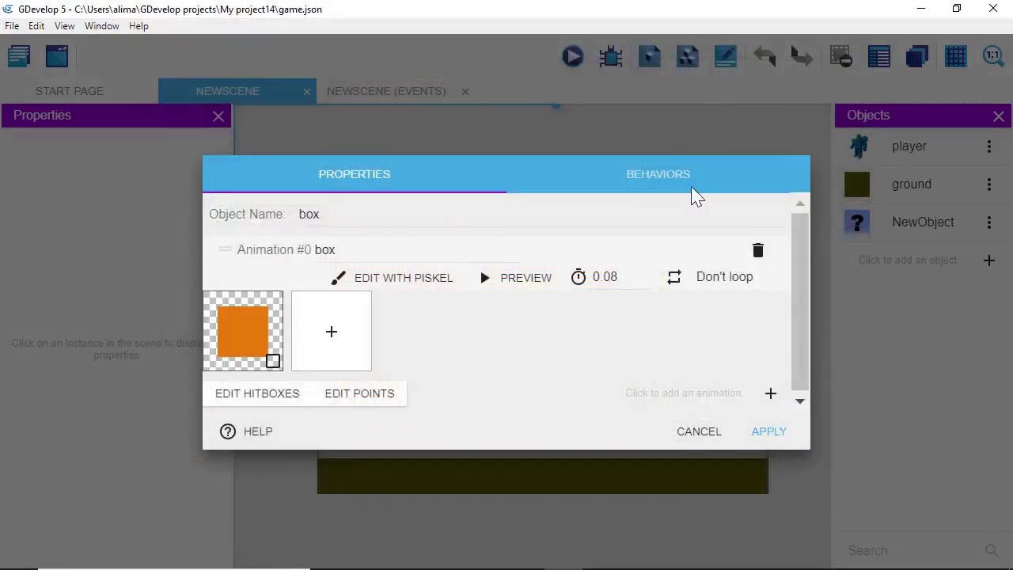
# Step: Apply the box object and place a box instance on the ground at the left
pyautogui.click(756, 436)
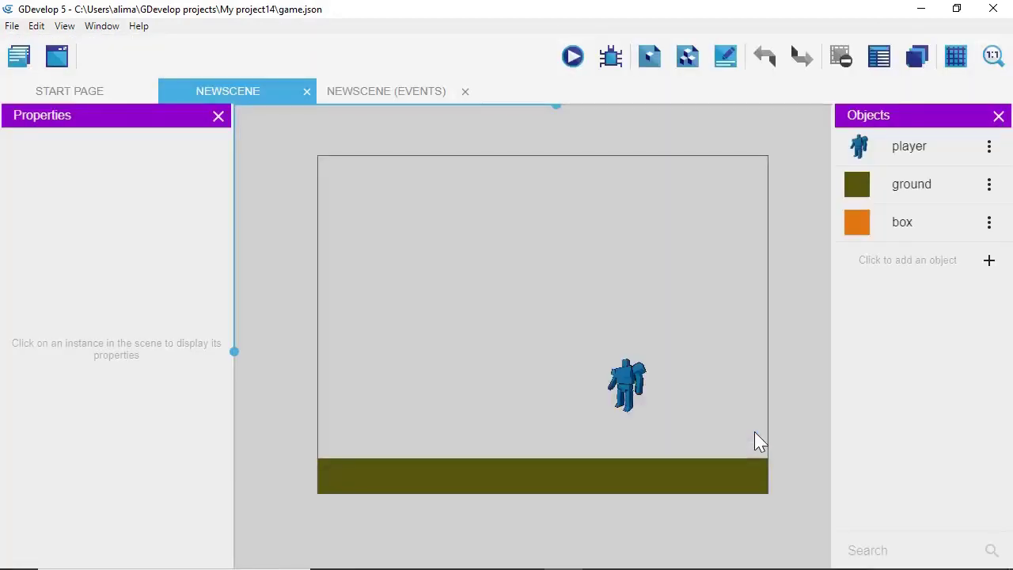
pyautogui.click(903, 233)
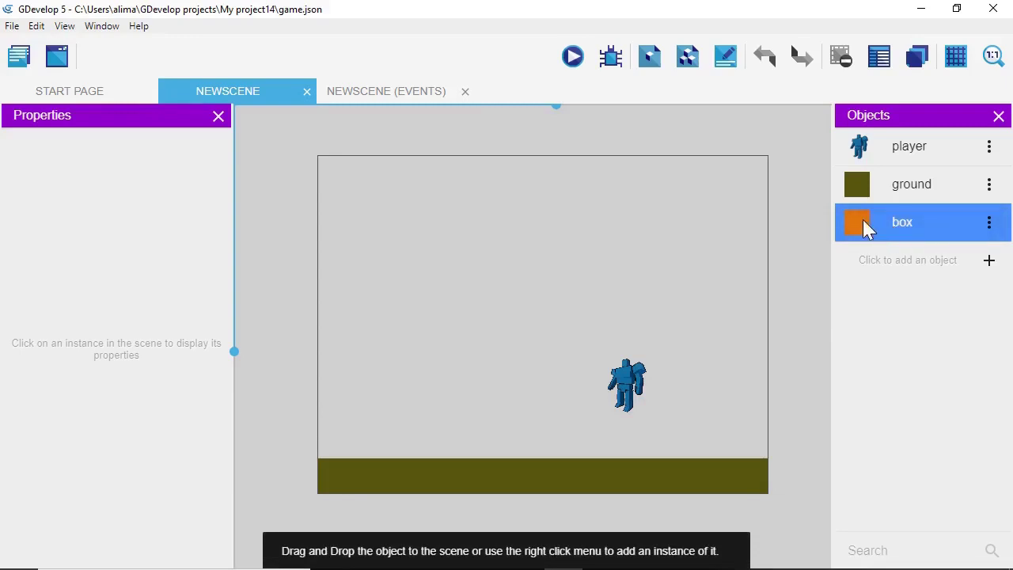
pyautogui.moveTo(861, 227); pyautogui.dragTo(359, 432)
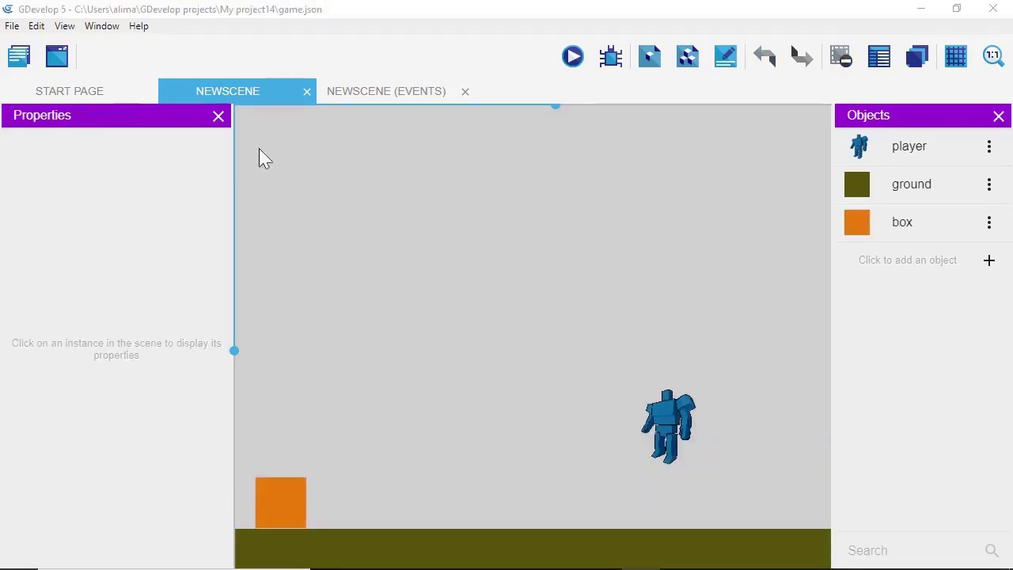
# Step: Move the player further right along the ground to 669, 422
pyautogui.click(671, 418)
pyautogui.moveTo(672, 418); pyautogui.dragTo(747, 453)
pyautogui.scroll(-3, 771, 387)
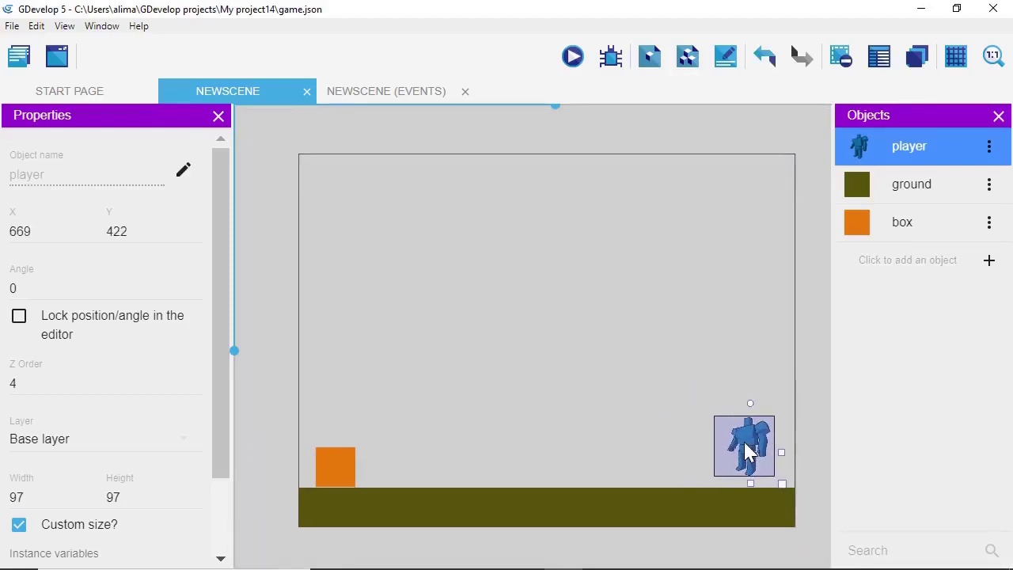
# Step: Preview the scene, running the player left and right and jumping beside the orange box
pyautogui.click(574, 57)
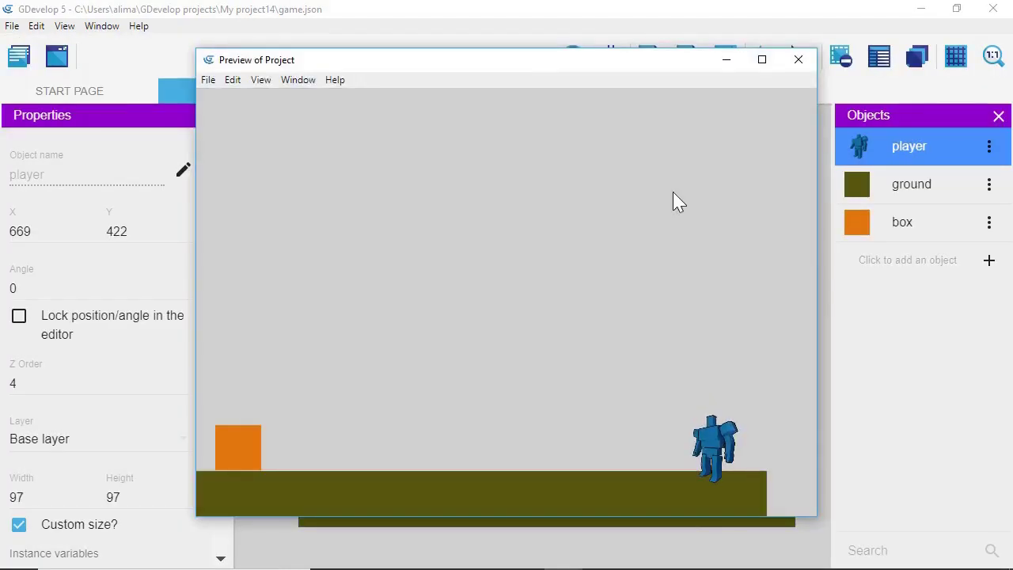
pyautogui.press('Left')
pyautogui.press('Right')
pyautogui.press('Left')
pyautogui.press('space')
pyautogui.press('Left')
pyautogui.press('Right')
pyautogui.press('Left')
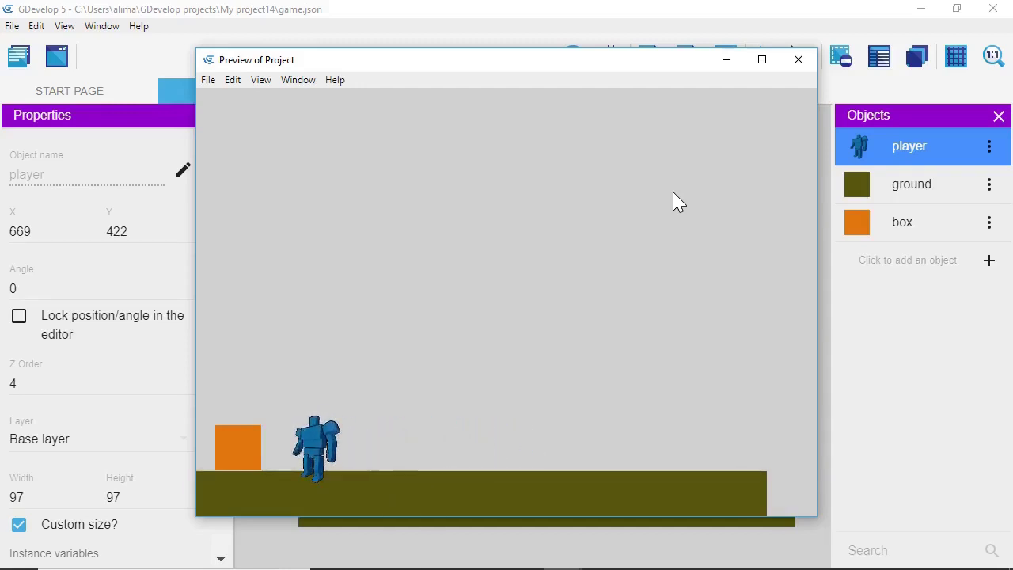
pyautogui.press('Right')
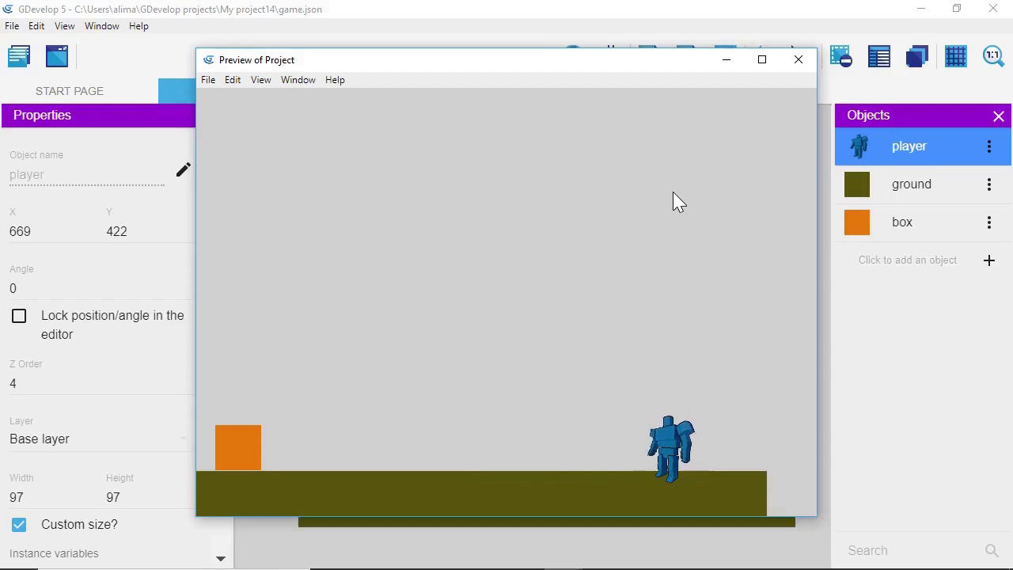
pyautogui.press('Left')
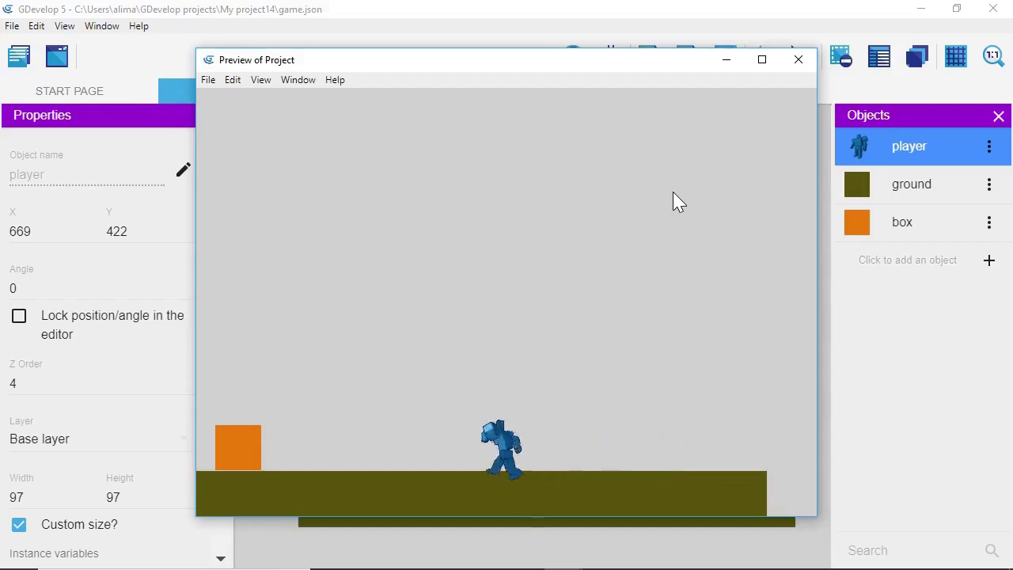
pyautogui.press('Right')
pyautogui.press('Left')
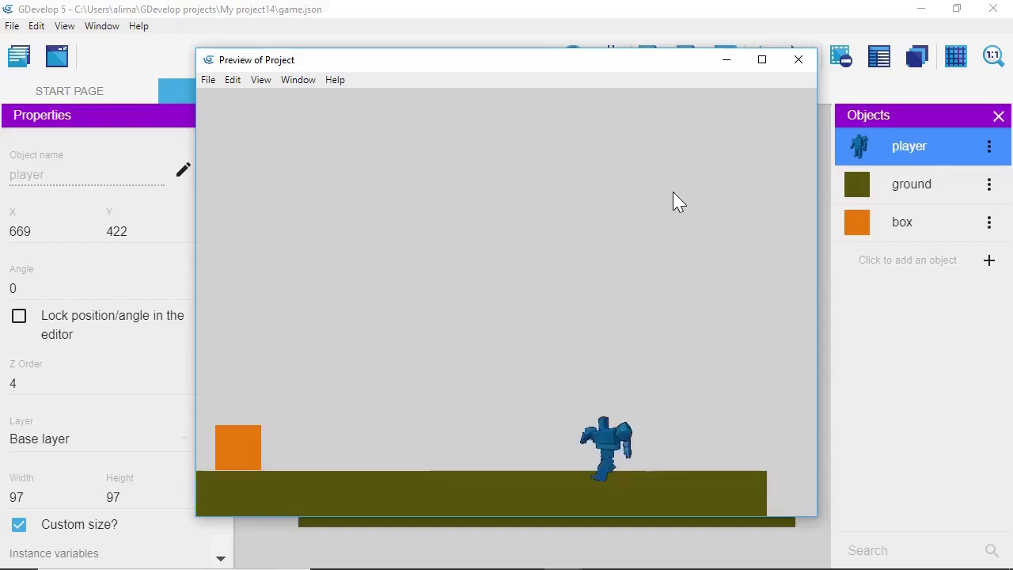